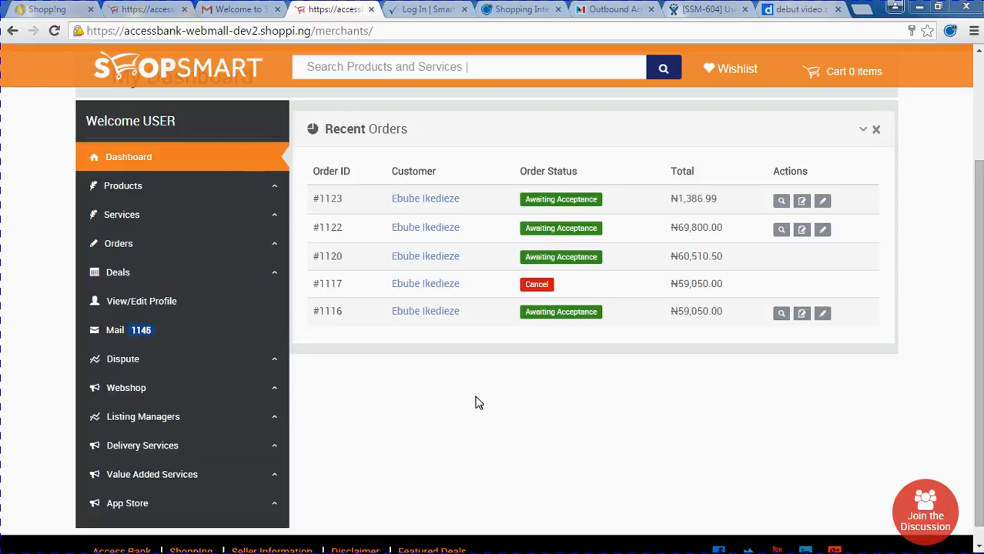
# - Start a new product listing and assign it to the Nelson ventures webshop
pyautogui.click(180, 194)
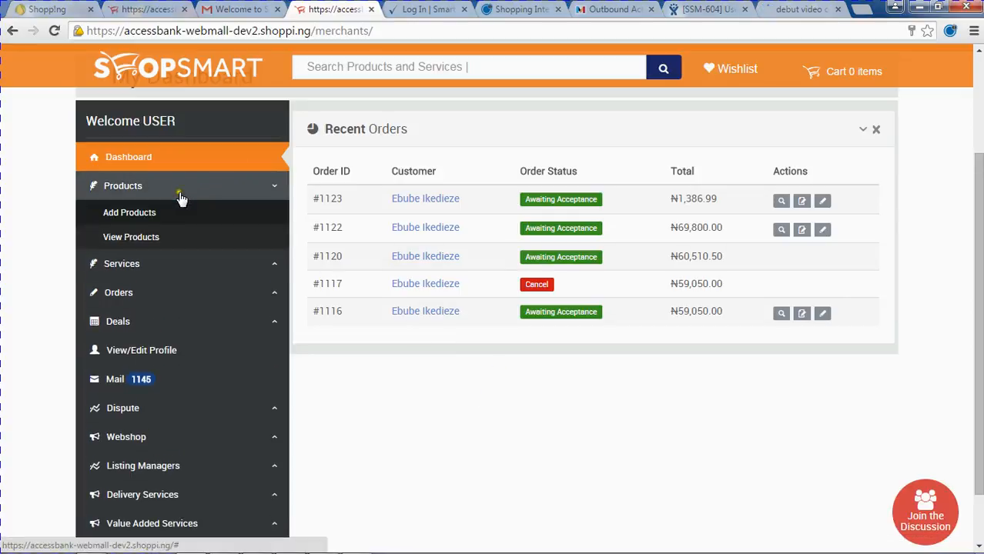
pyautogui.click(140, 217)
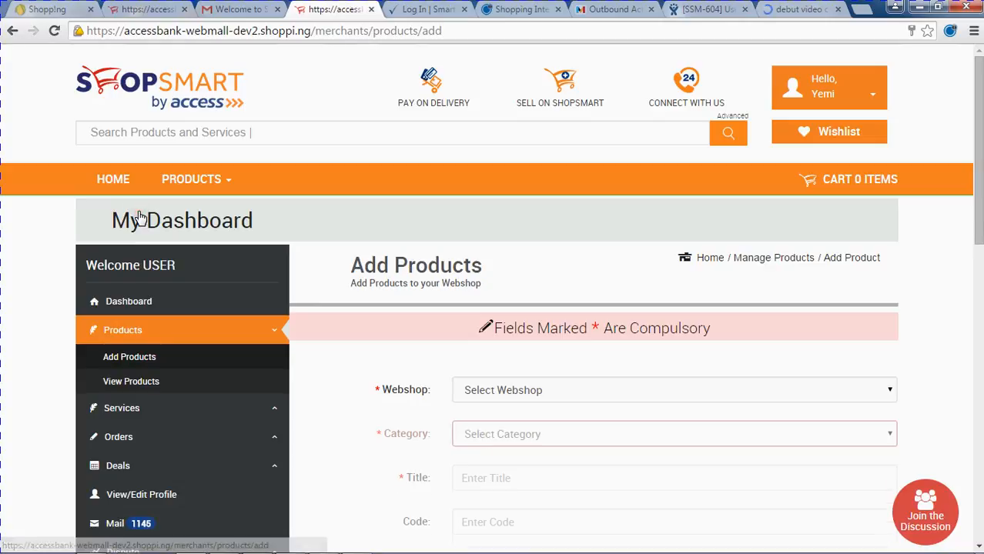
pyautogui.scroll(-2, 721, 413)
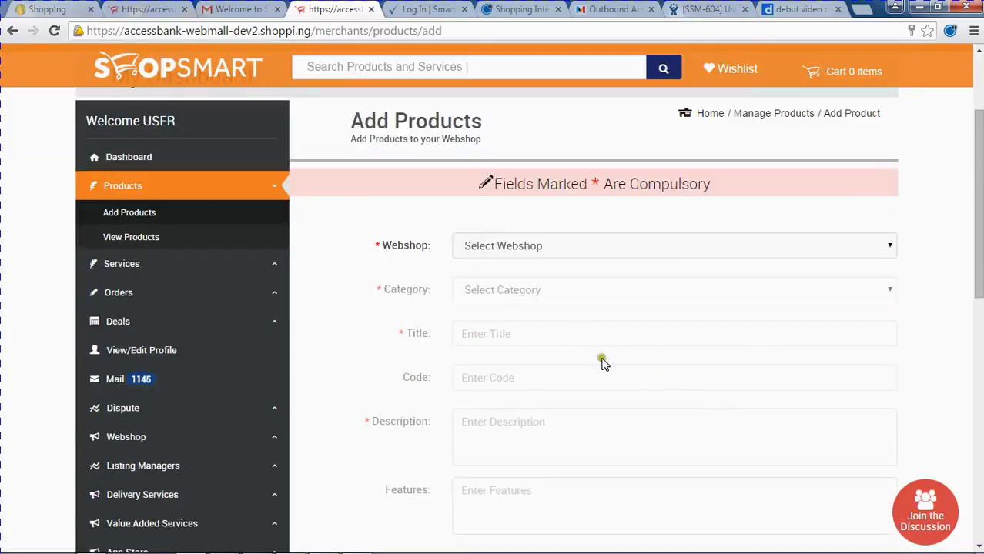
pyautogui.click(478, 247)
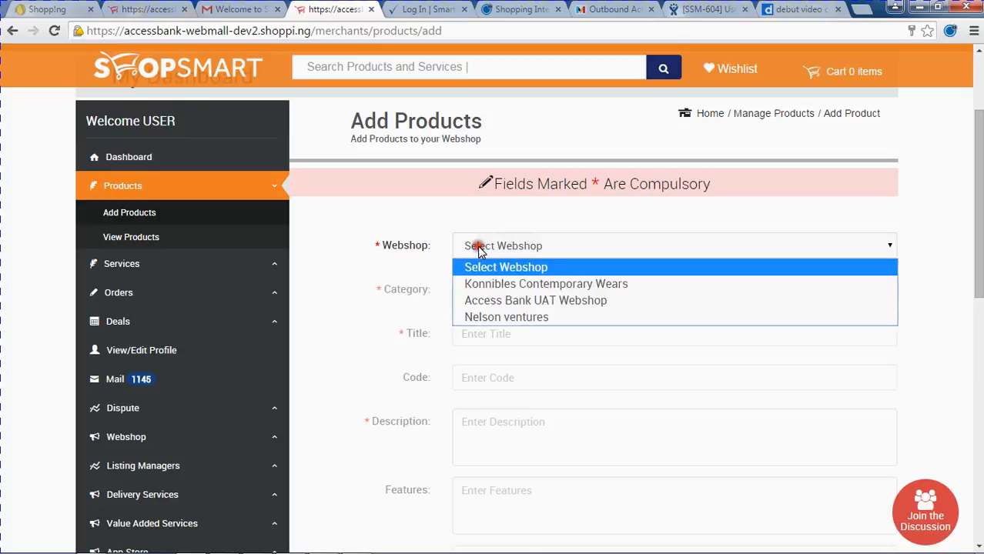
pyautogui.click(506, 319)
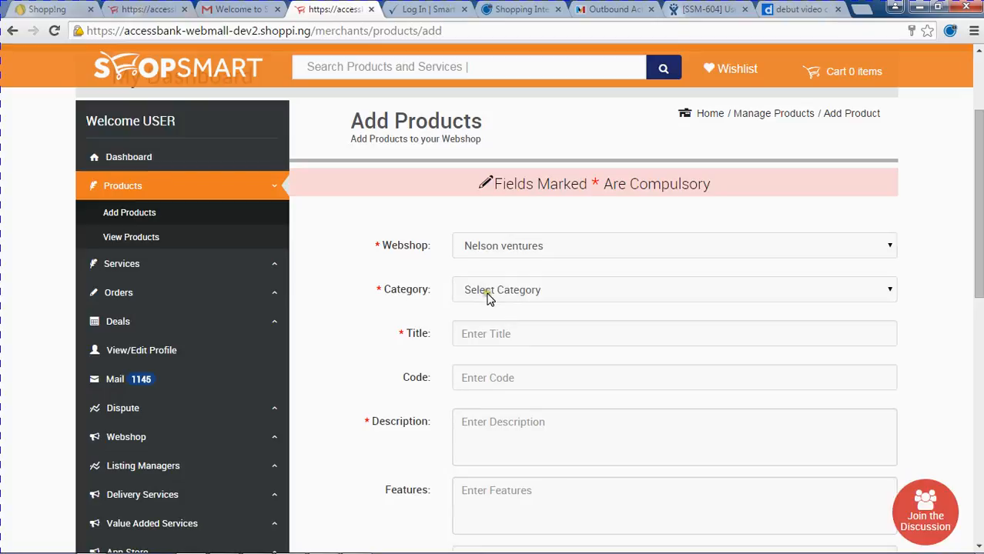
# - Set the product's category to Apparel
pyautogui.click(489, 298)
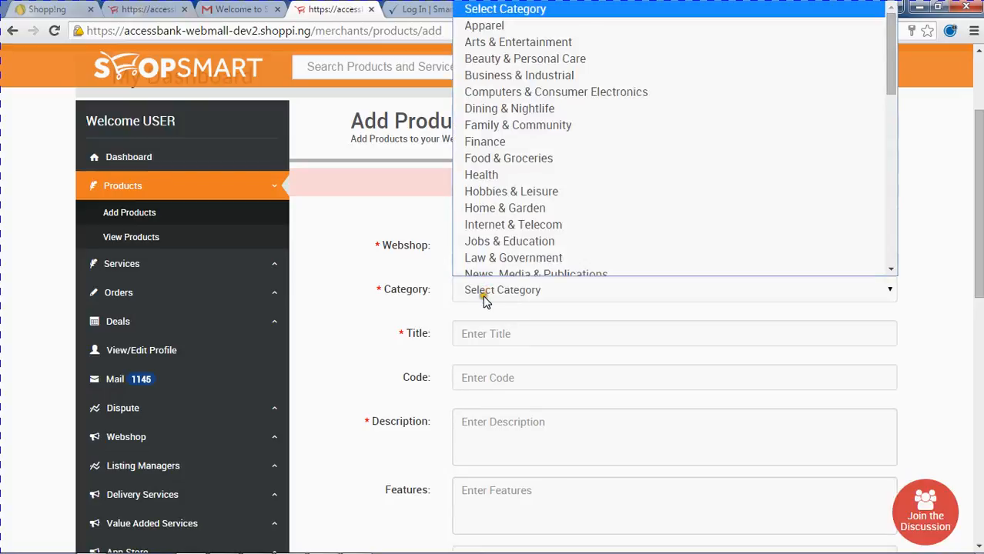
pyautogui.press('s')
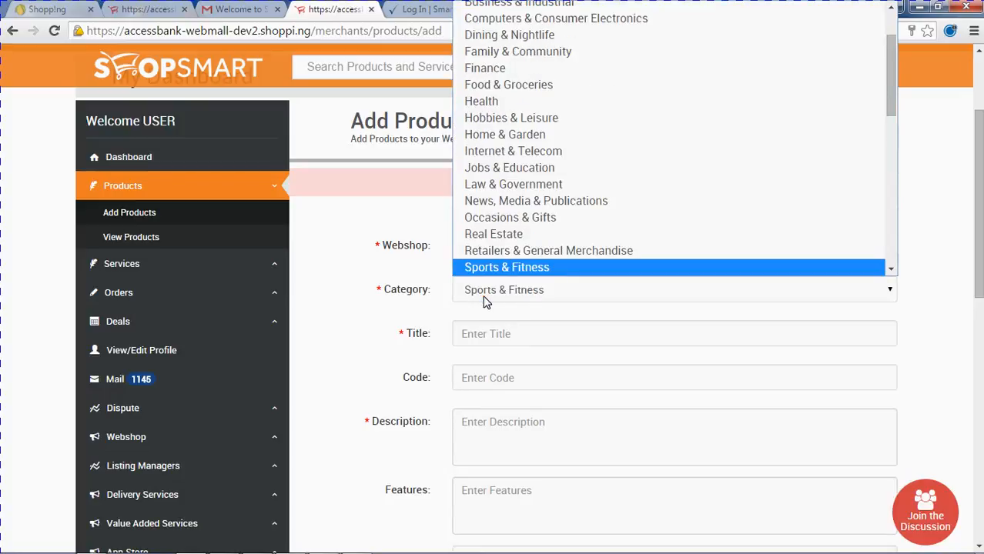
pyautogui.press('o')
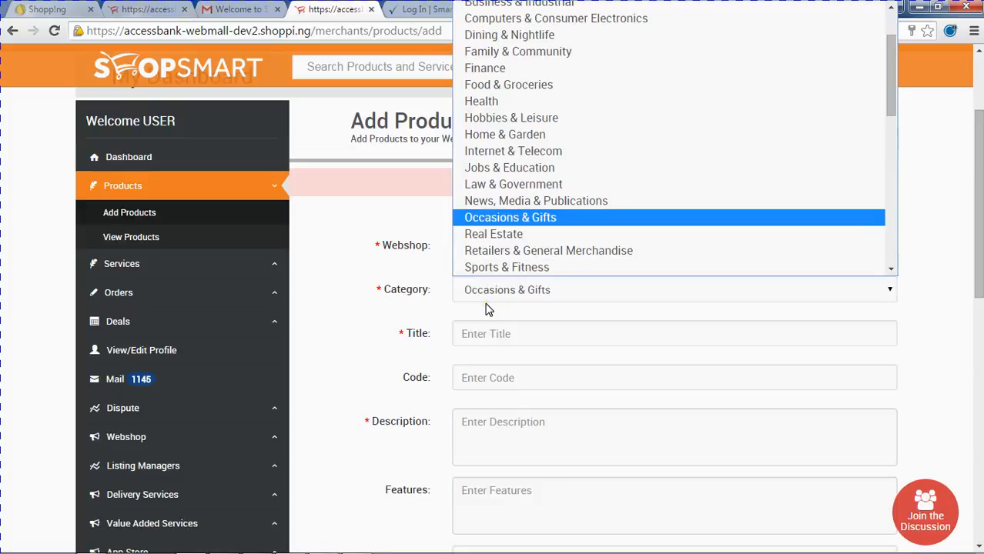
pyautogui.press('a')
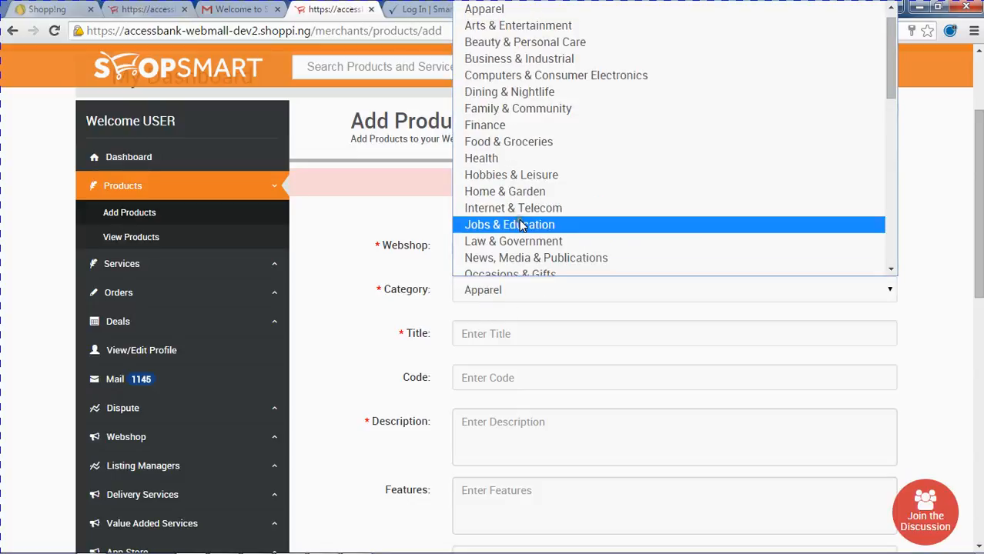
pyautogui.click(496, 14)
# - Enter "Nike shoes" as the product title and 111 as its code
pyautogui.click(481, 332)
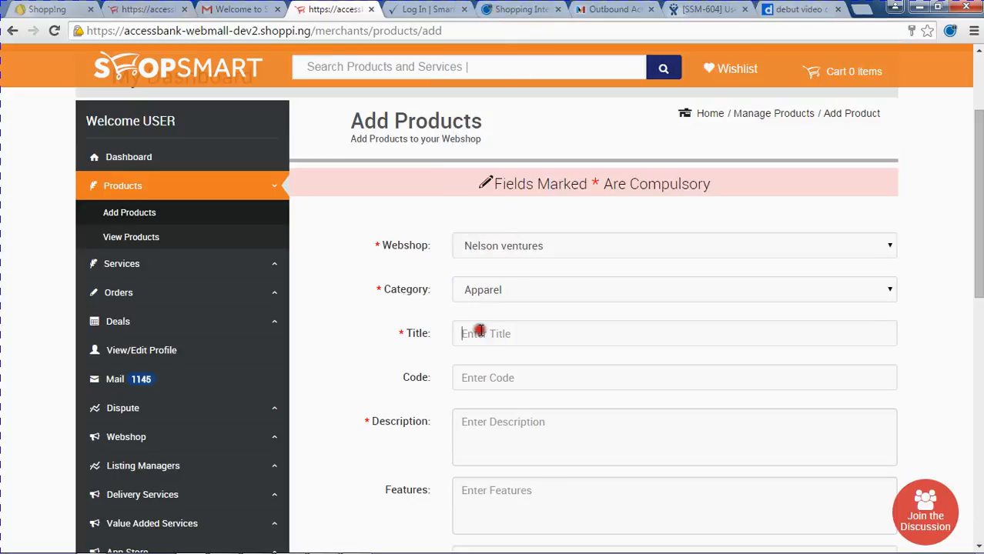
pyautogui.write('Ad')
pyautogui.press('BackSpace')
pyautogui.press('BackSpace')
pyautogui.write('Nike shoes')
pyautogui.click(580, 381)
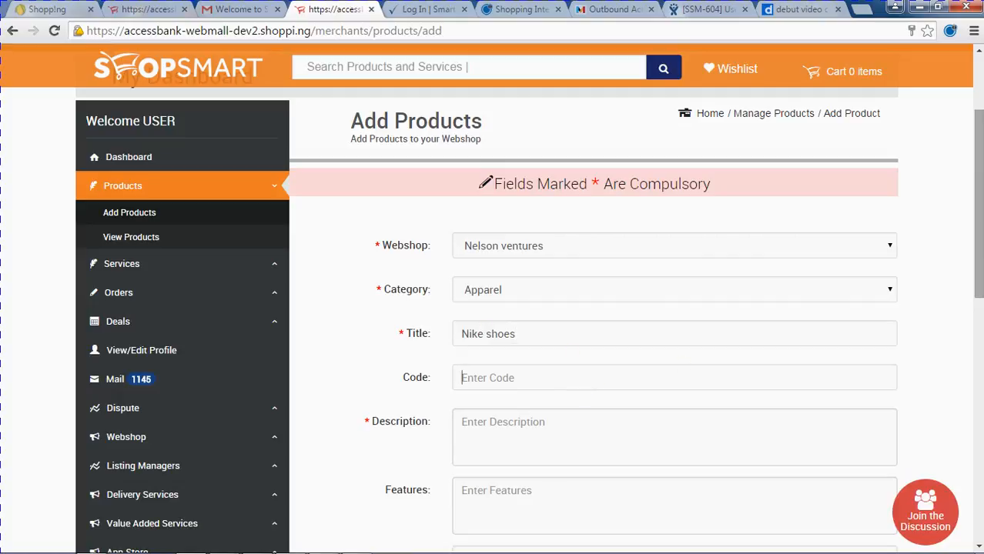
pyautogui.scroll(-1, 978, 230)
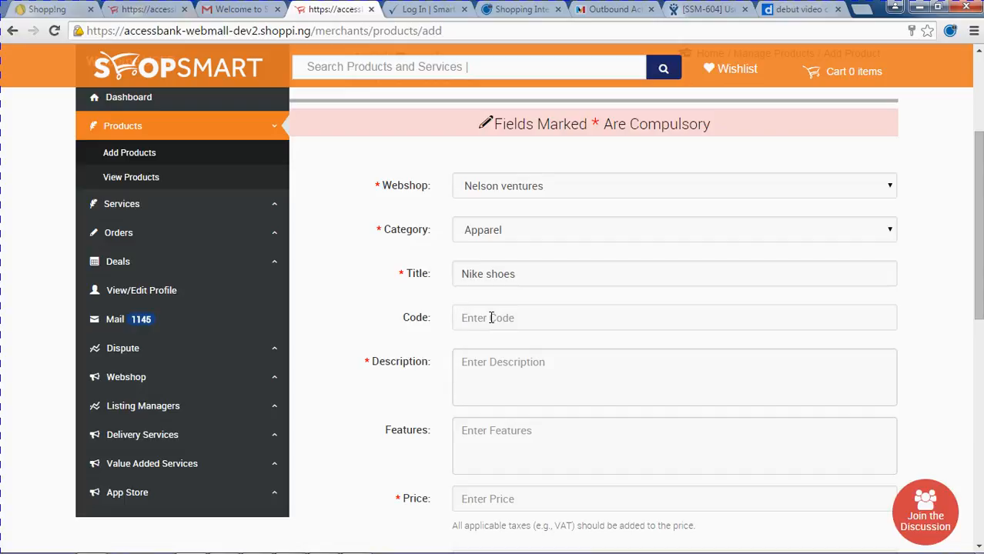
pyautogui.write('111')
# - Enter the product description "Nike Shoes Gives you the elegant look needed for any outing."
pyautogui.click(506, 376)
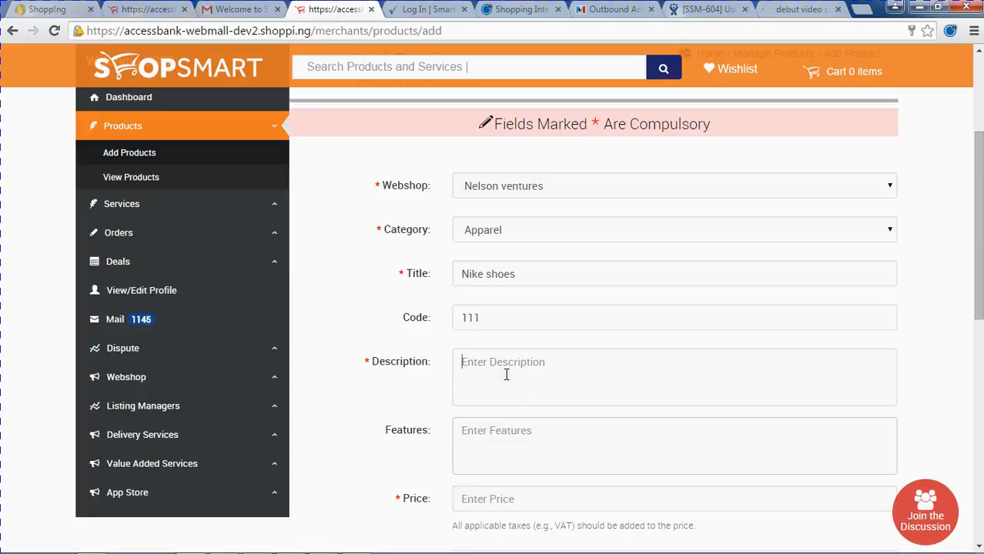
pyautogui.write('Nike Shoes Gives you the el')
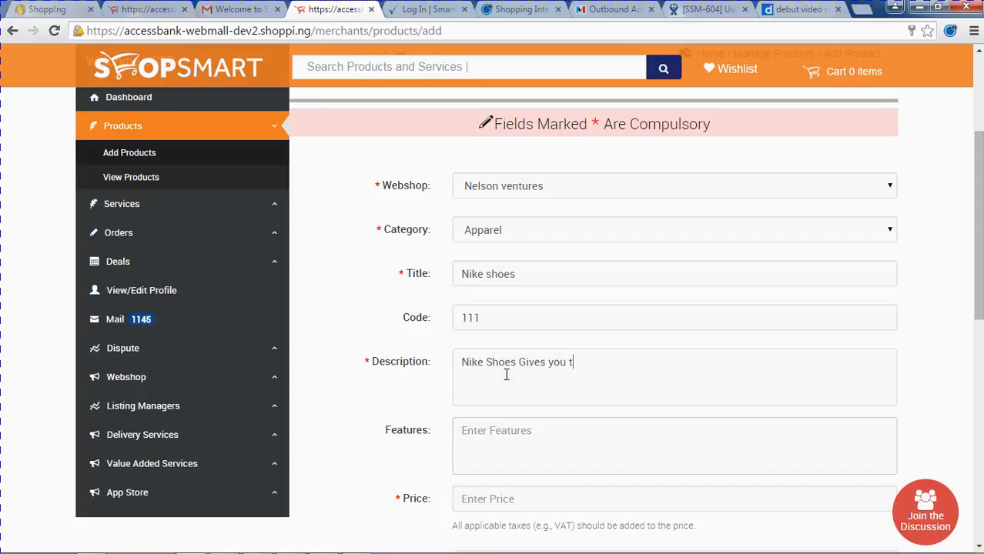
pyautogui.write('egant look needed ')
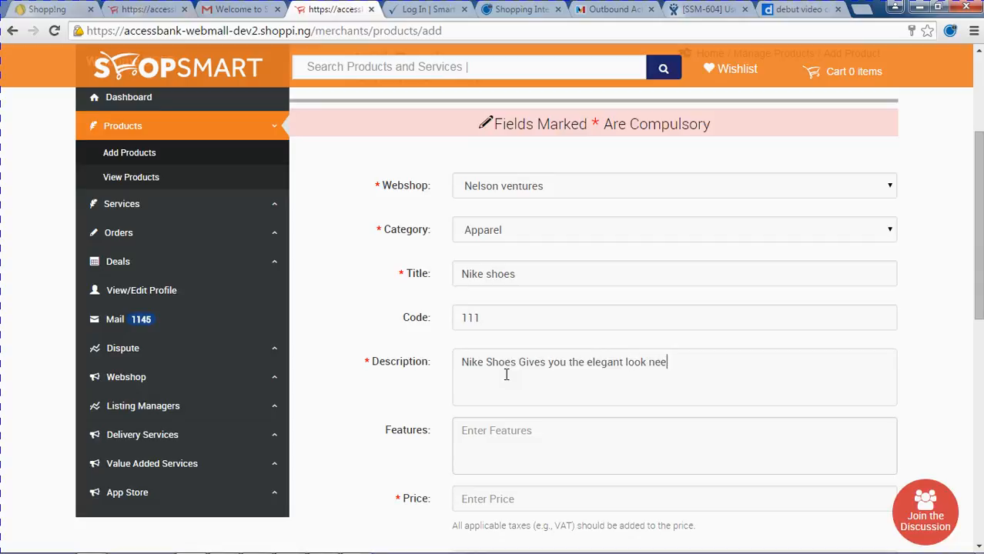
pyautogui.write('for any outing')
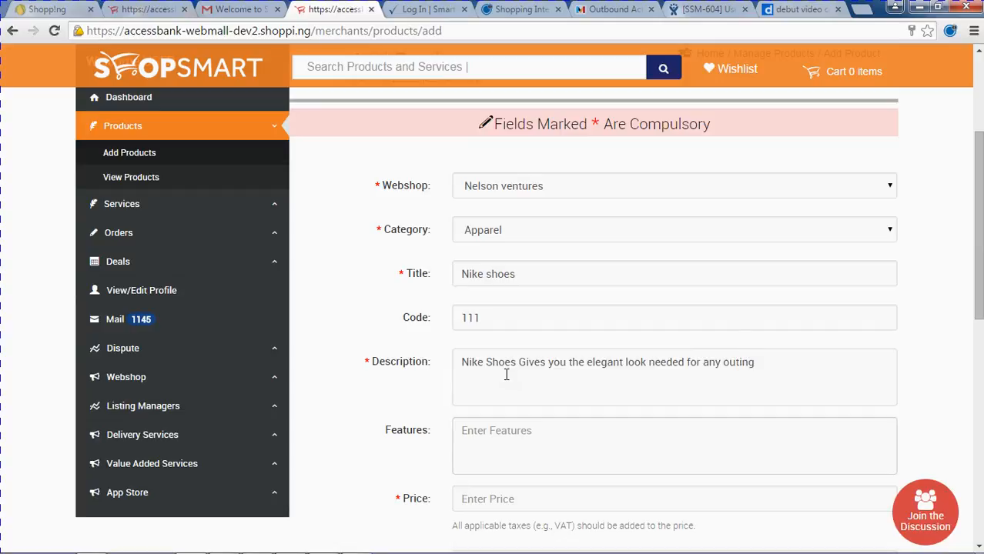
# - Enter the product features as "Size: 43 Colour: Black ; Black Lace"
pyautogui.moveTo(978, 258); pyautogui.dragTo(978, 277)
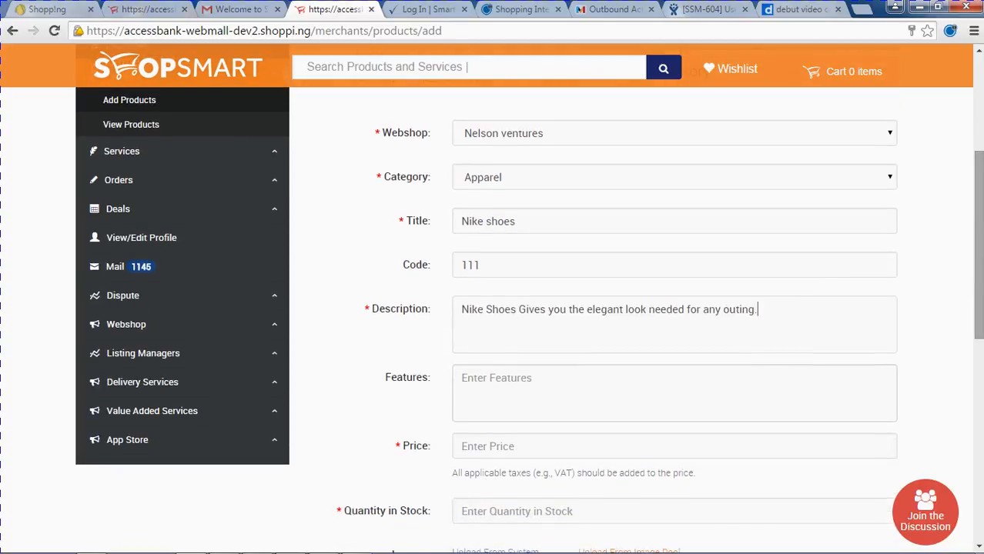
pyautogui.click(549, 393)
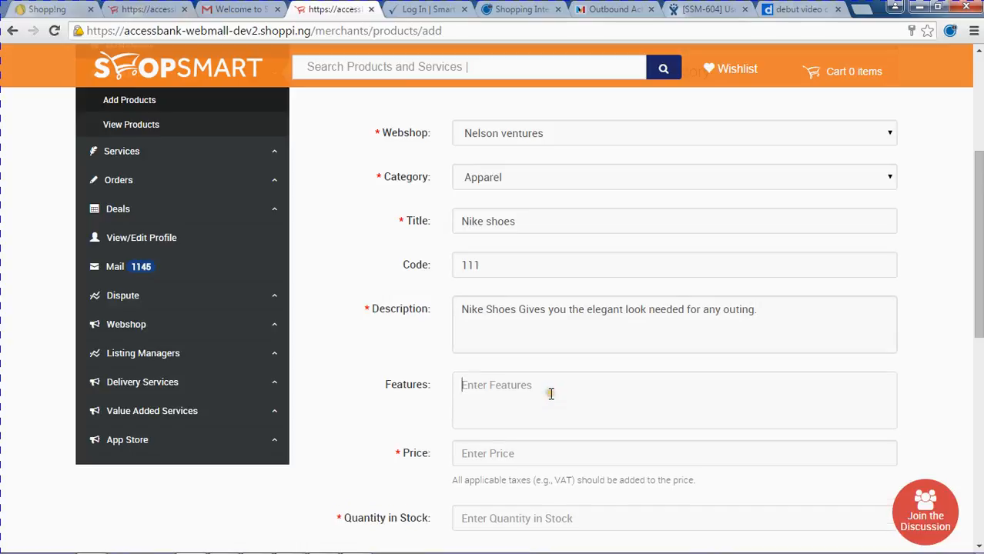
pyautogui.write('Size: 43')
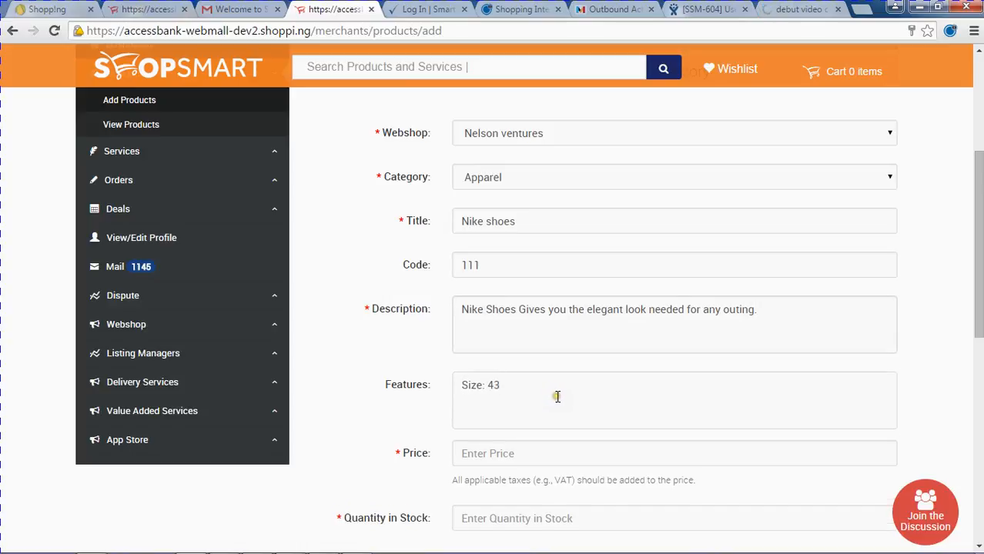
pyautogui.write(' Colour: Black ;Bla')
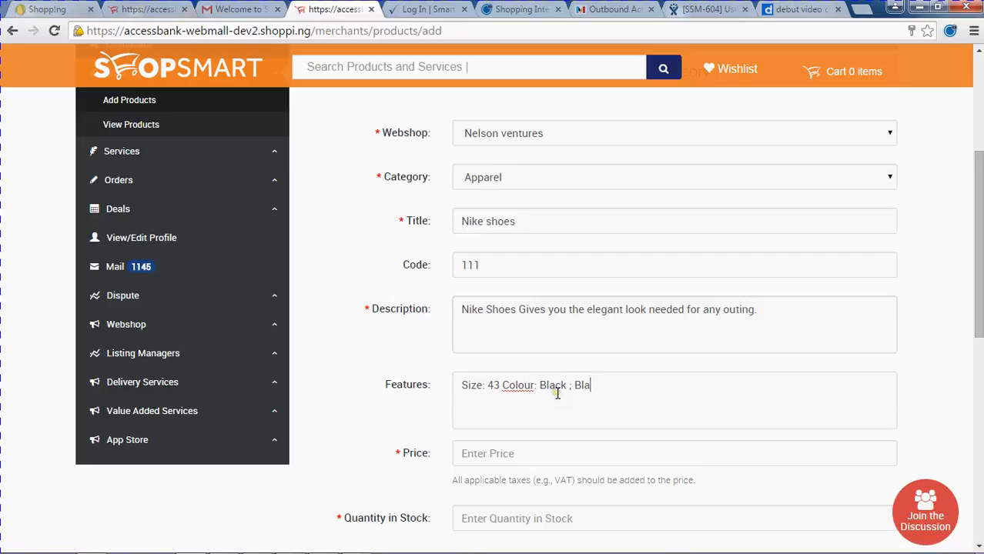
pyautogui.write('ck Lace')
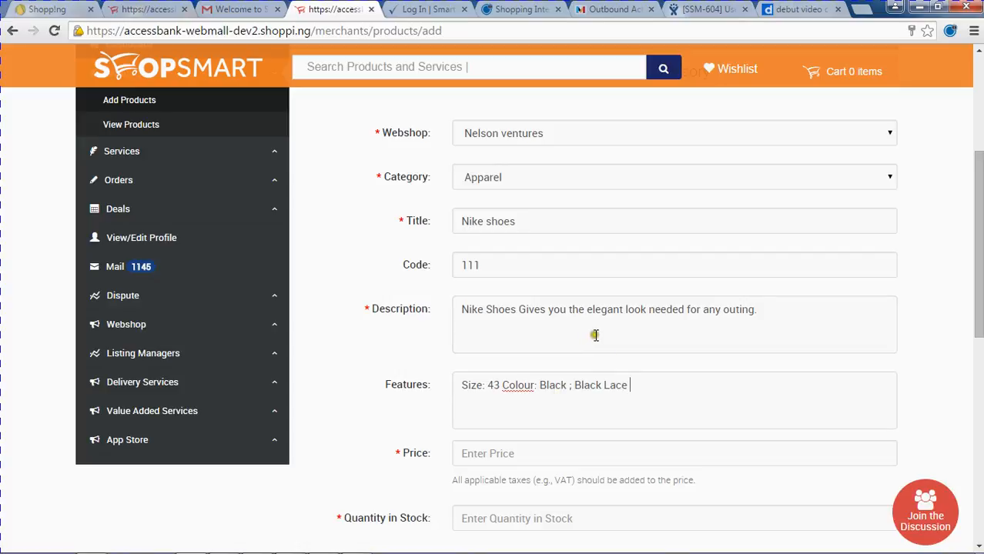
# - Set the product price to 60000 and the quantity in stock to 6
pyautogui.click(516, 453)
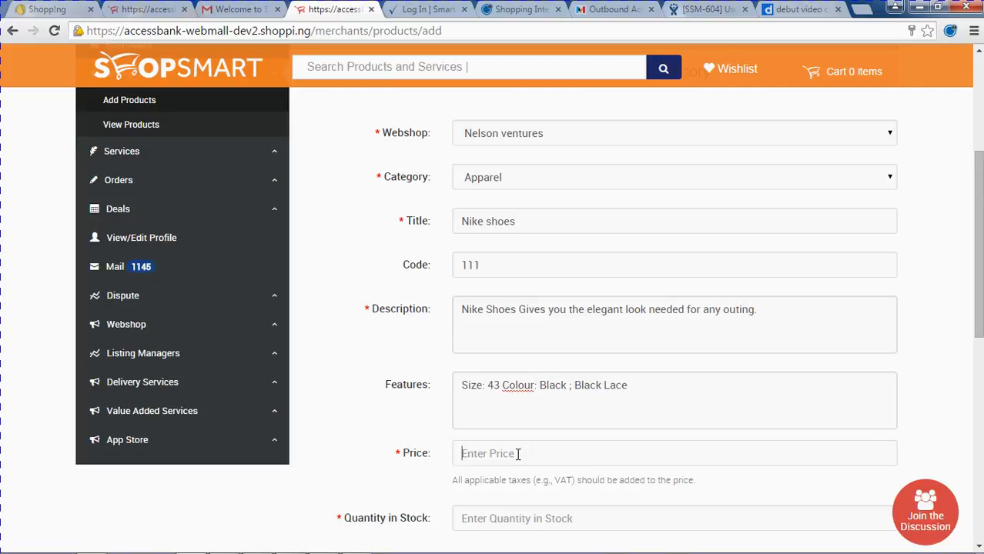
pyautogui.write('60000')
pyautogui.scroll(-2, 518, 455)
pyautogui.click(479, 375)
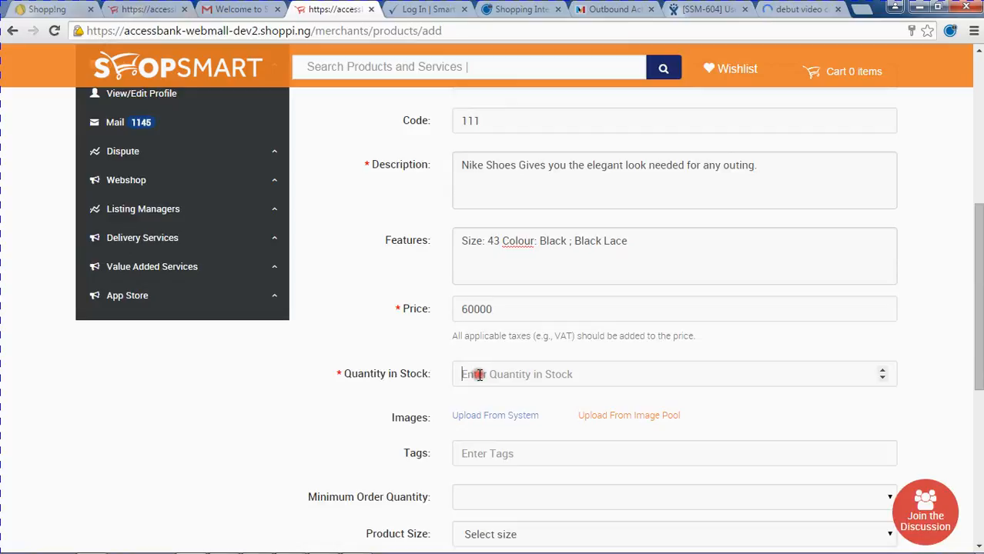
pyautogui.write('6')
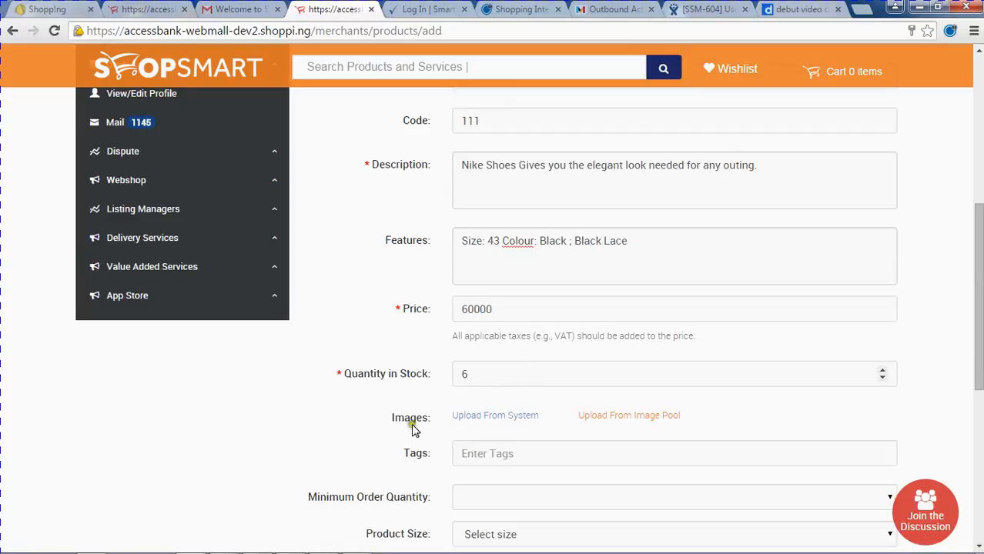
# - Upload the addidas shoe JPG from the computer's desktop as the product image
pyautogui.click(509, 419)
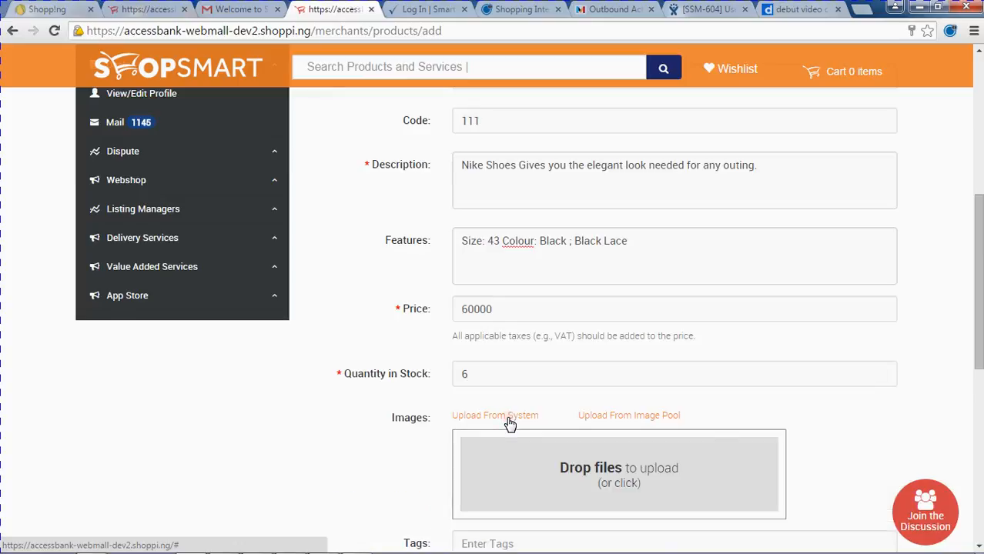
pyautogui.click(596, 468)
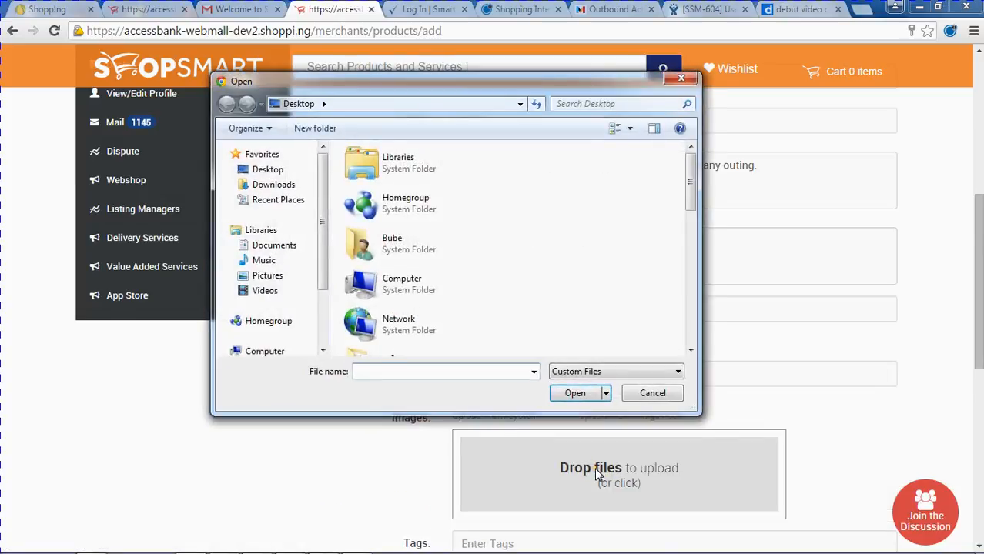
pyautogui.click(426, 371)
pyautogui.write('ad')
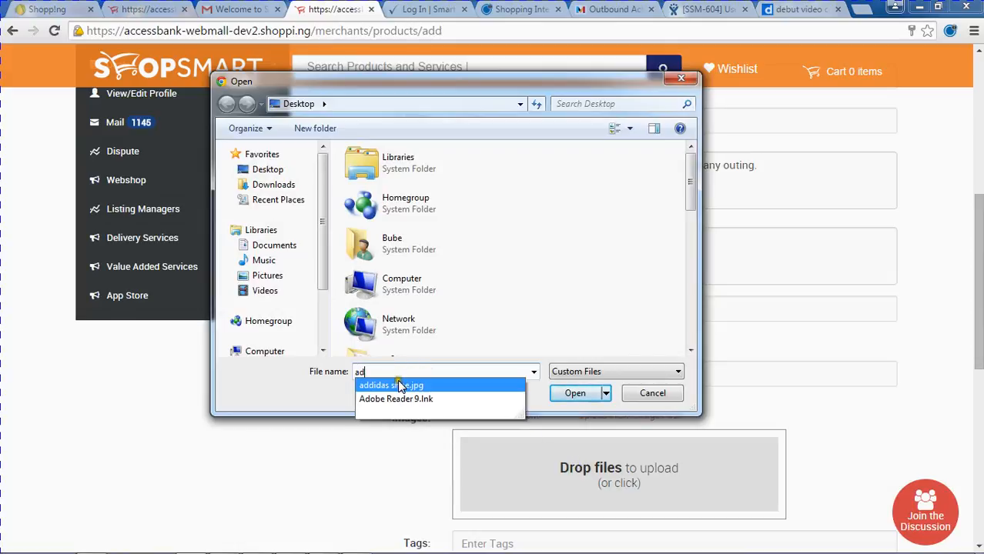
pyautogui.click(393, 387)
pyautogui.click(586, 394)
# - Mark the uploaded shoe image as the main image and give it sort ID 1
pyautogui.scroll(-1, 566, 395)
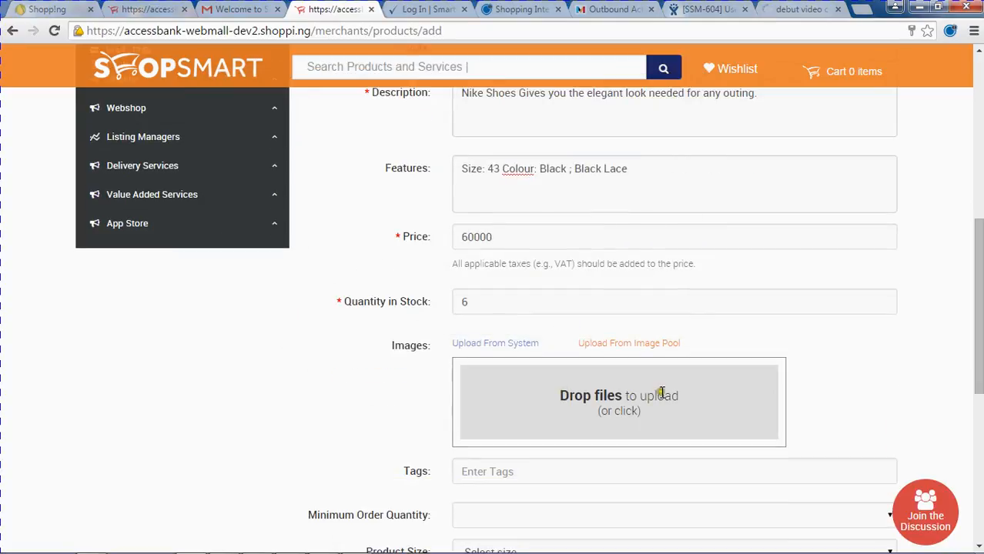
pyautogui.scroll(-1, 663, 410)
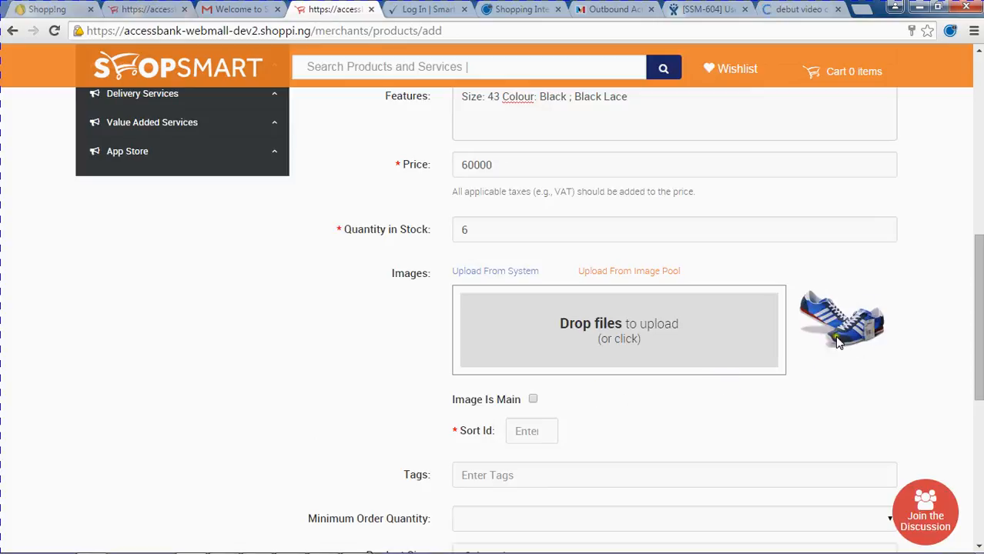
pyautogui.click(533, 400)
pyautogui.click(521, 432)
pyautogui.click(523, 433)
pyautogui.write('1')
# - Enter the product tags "Shoes, Nike, Boot"
pyautogui.scroll(-1, 638, 418)
pyautogui.scroll(-1, 638, 418)
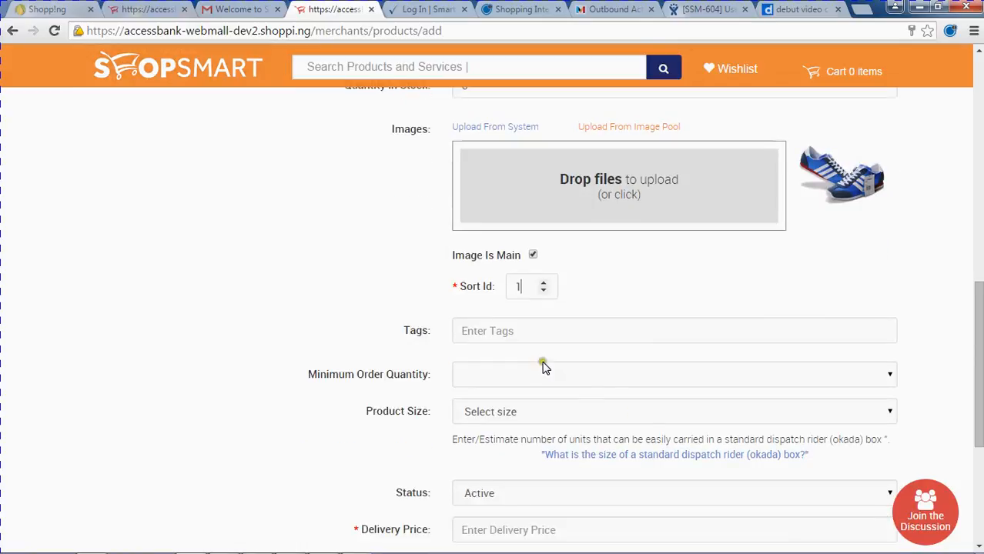
pyautogui.click(518, 336)
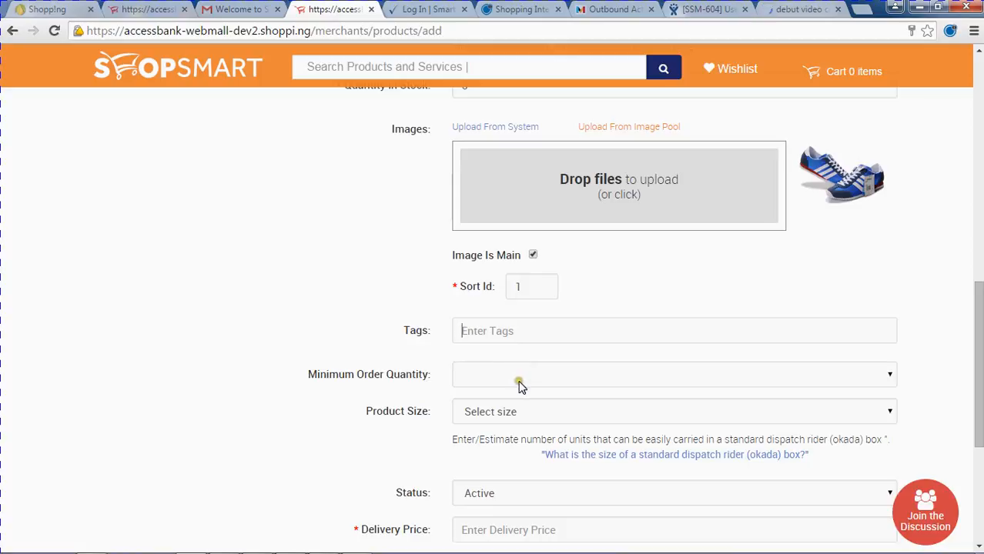
pyautogui.write('Shoes,')
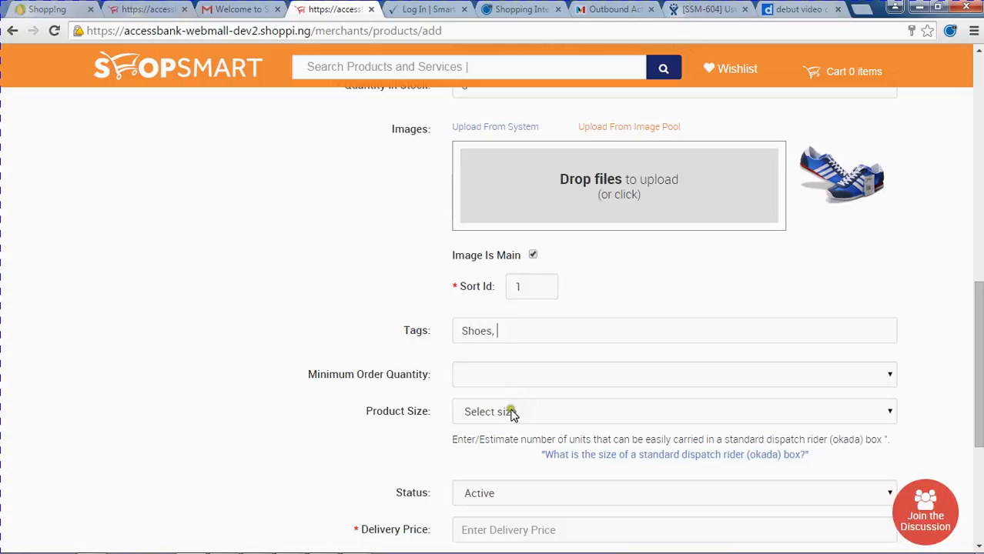
pyautogui.write(' Adi')
pyautogui.press('BackSpace')
pyautogui.press('BackSpace')
pyautogui.press('BackSpace')
pyautogui.write('Nike, Boot')
# - Set the product's minimum order quantity to 1
pyautogui.scroll(-1, 505, 385)
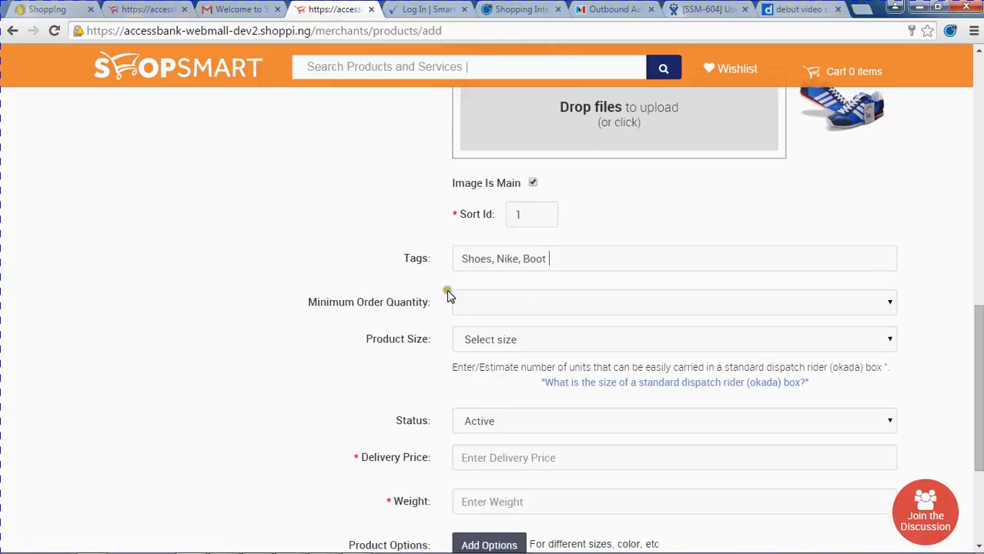
pyautogui.click(490, 308)
pyautogui.click(490, 308)
pyautogui.click(493, 308)
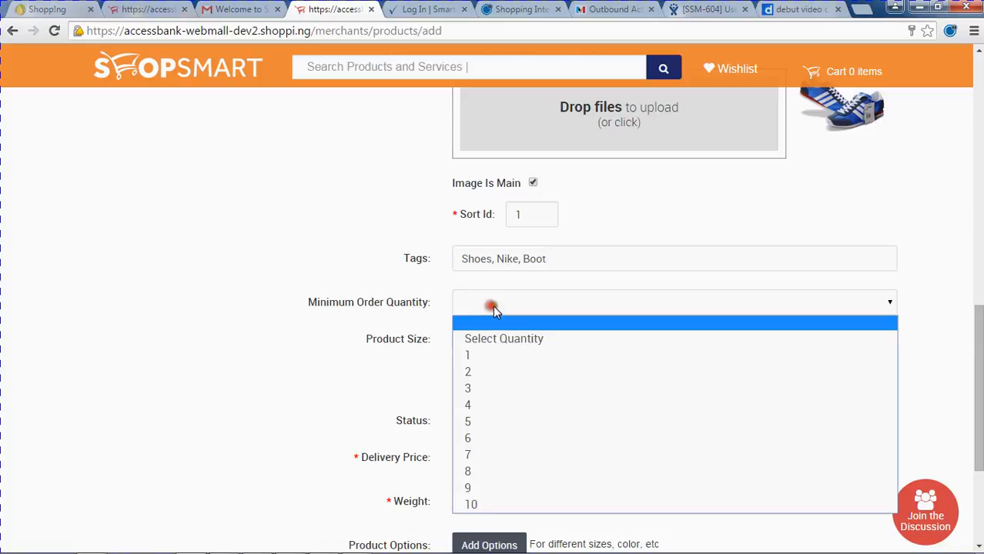
pyautogui.click(481, 356)
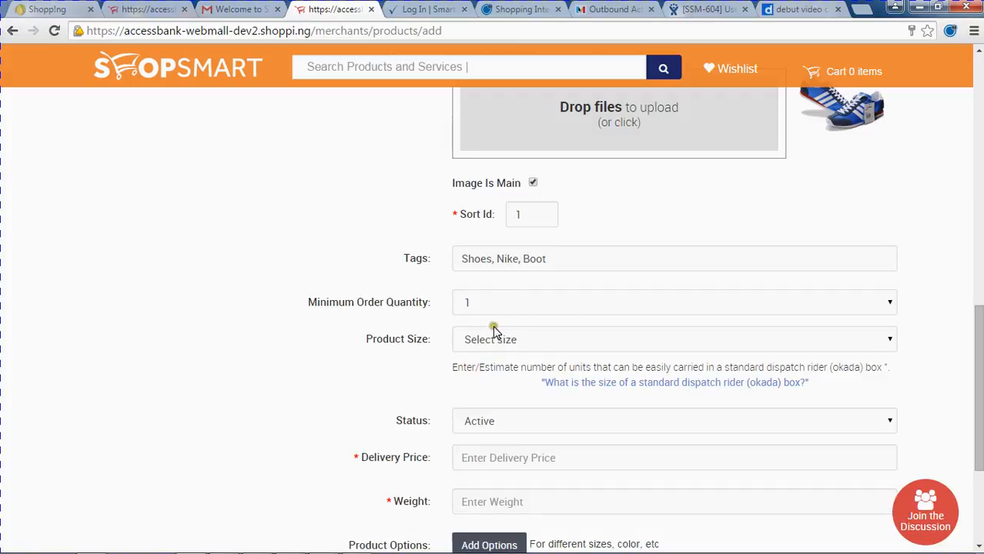
# - Set the product size to Medium (between 5-10 units per dispatch bike) and accept the size and extra delivery charges agreement
pyautogui.click(483, 346)
pyautogui.scroll(-1, 482, 345)
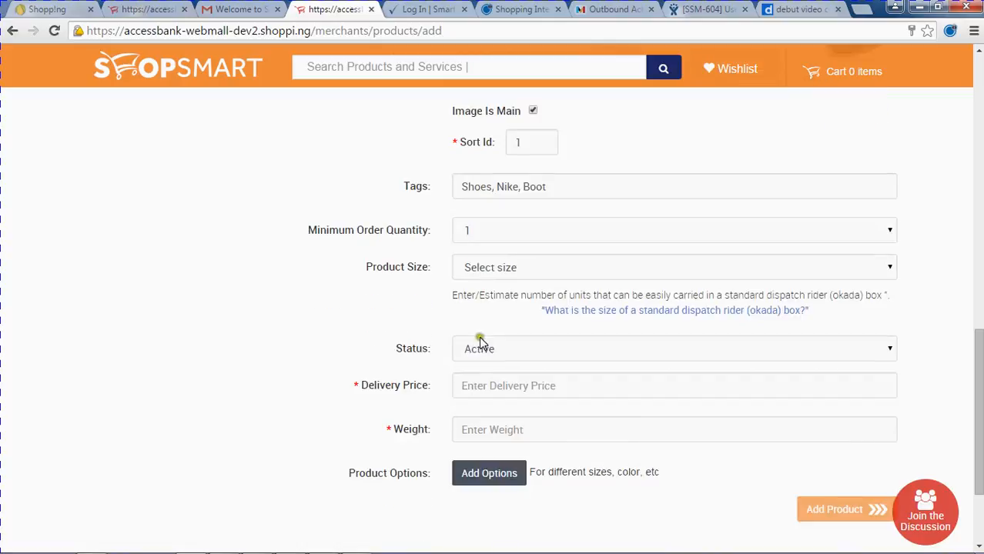
pyautogui.click(507, 268)
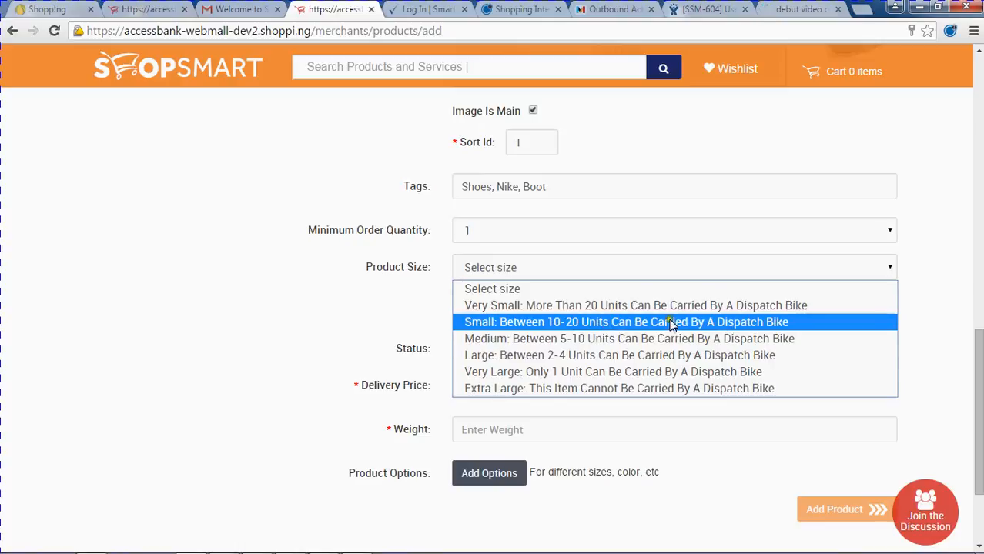
pyautogui.click(520, 340)
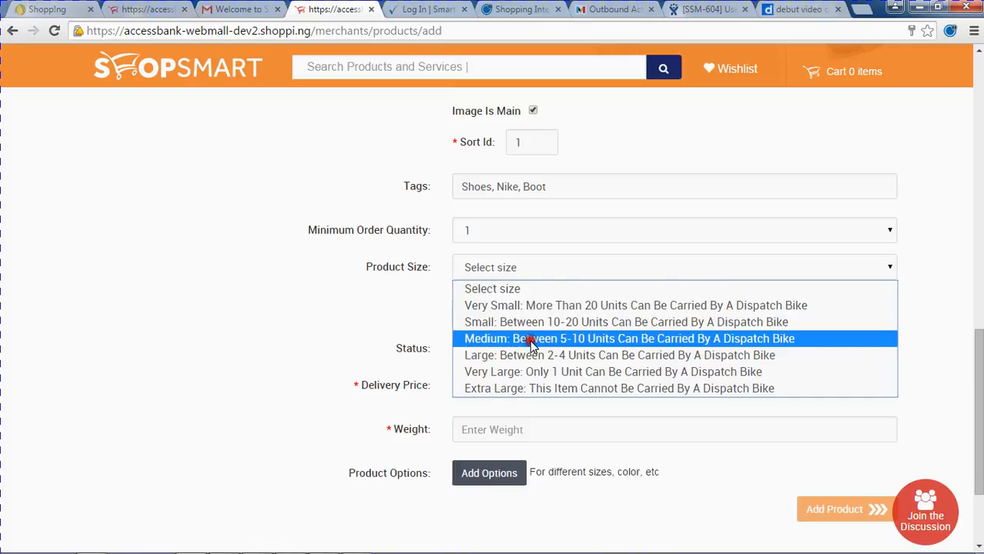
pyautogui.click(531, 341)
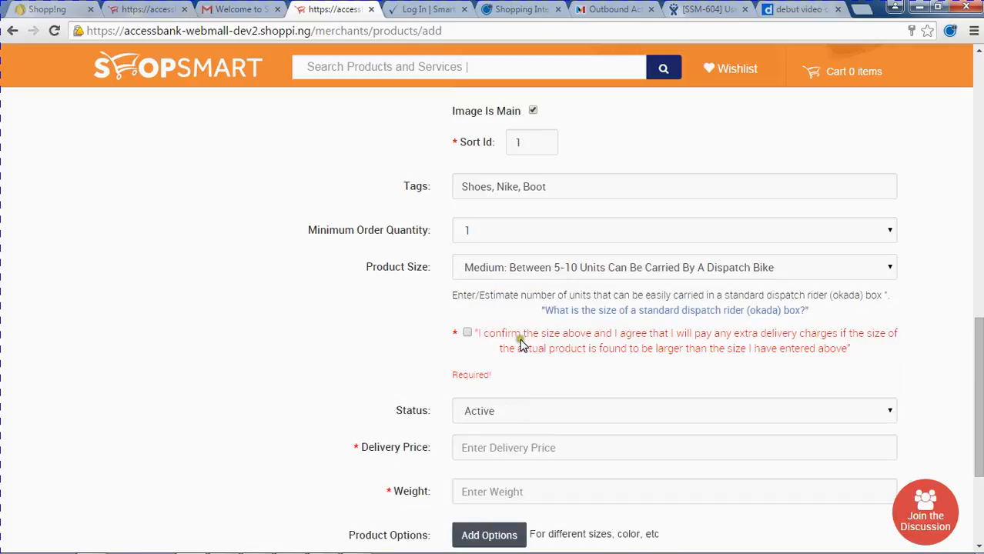
pyautogui.click(468, 332)
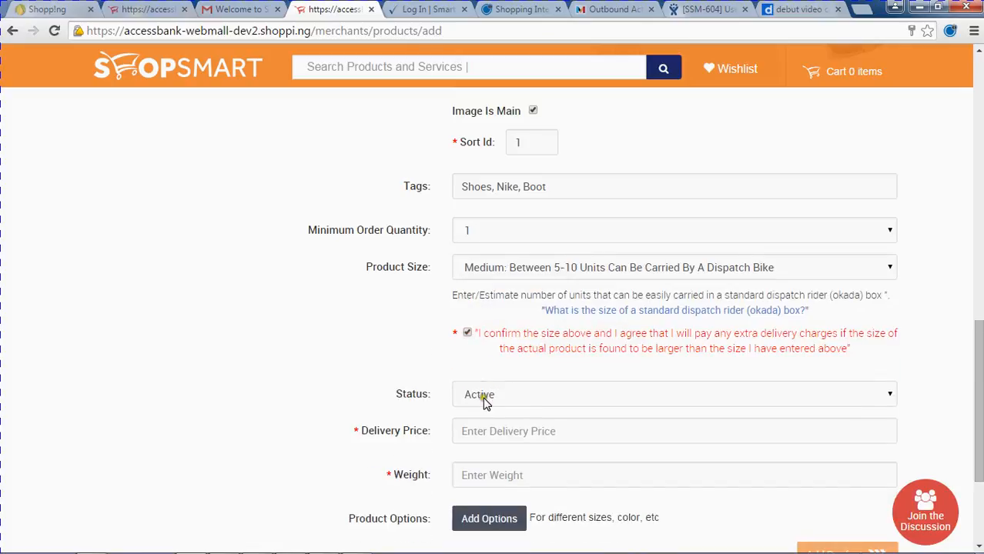
# - Choose Active as the product's status
pyautogui.click(480, 396)
pyautogui.click(480, 404)
pyautogui.scroll(-1, 400, 414)
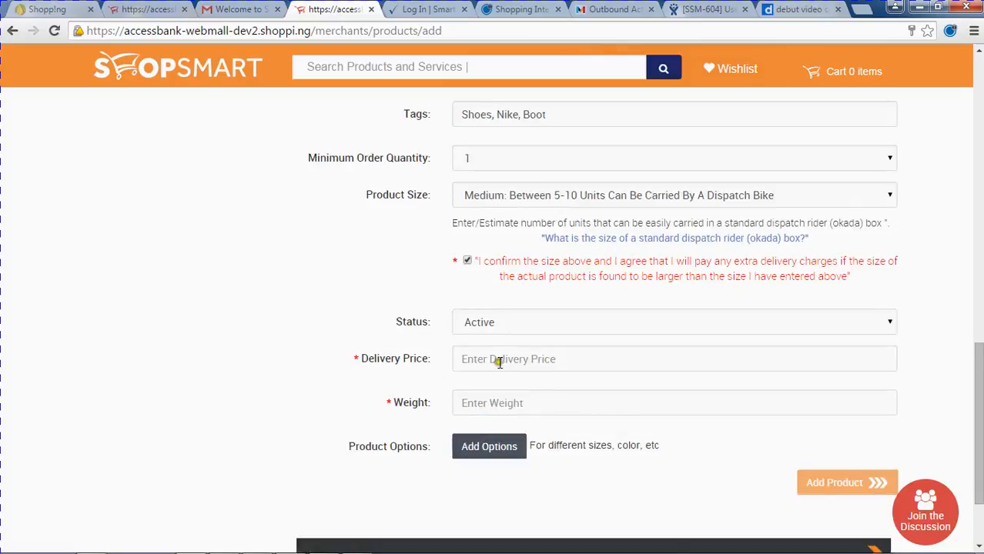
# - Enter a delivery price of 100 and a weight of 1 for the product
pyautogui.click(471, 360)
pyautogui.write('100')
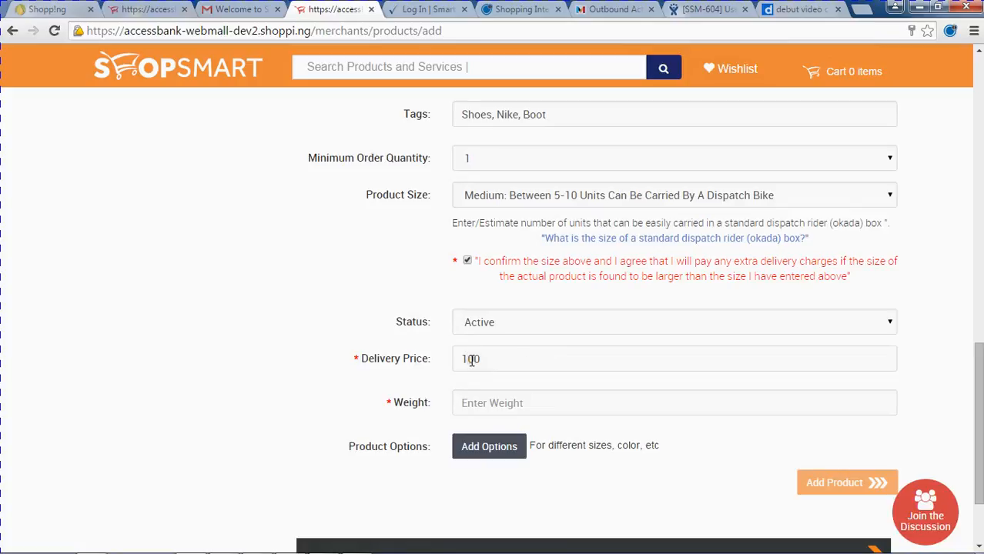
pyautogui.click(481, 403)
pyautogui.write('1')
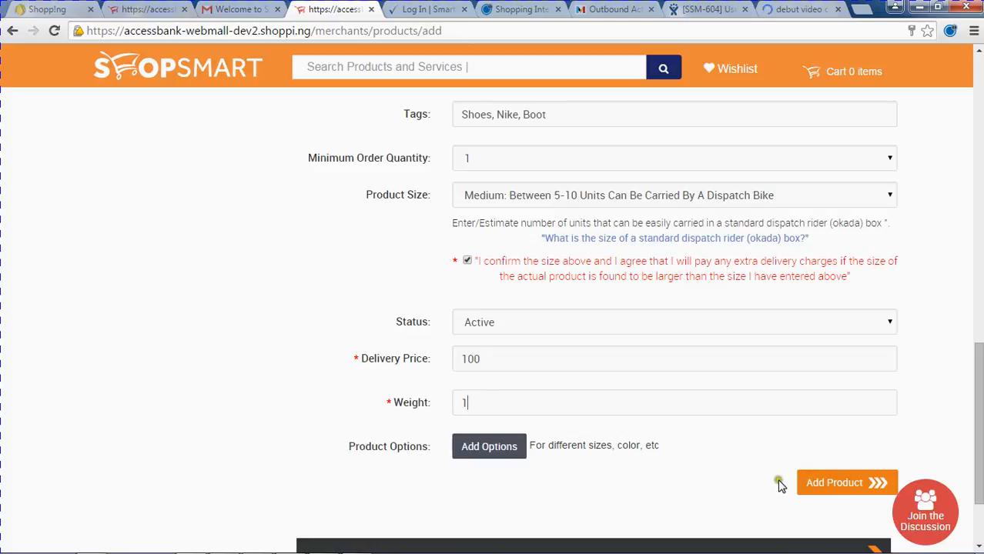
# - Submit the completed form to add the product, acknowledge the creation notice and return to the beginning of the form
pyautogui.scroll(-1, 781, 484)
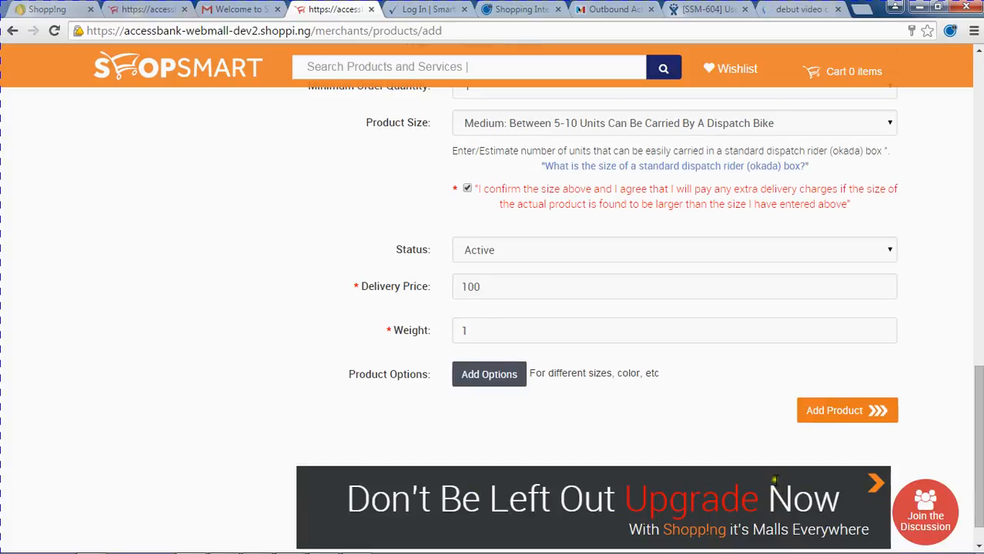
pyautogui.click(814, 411)
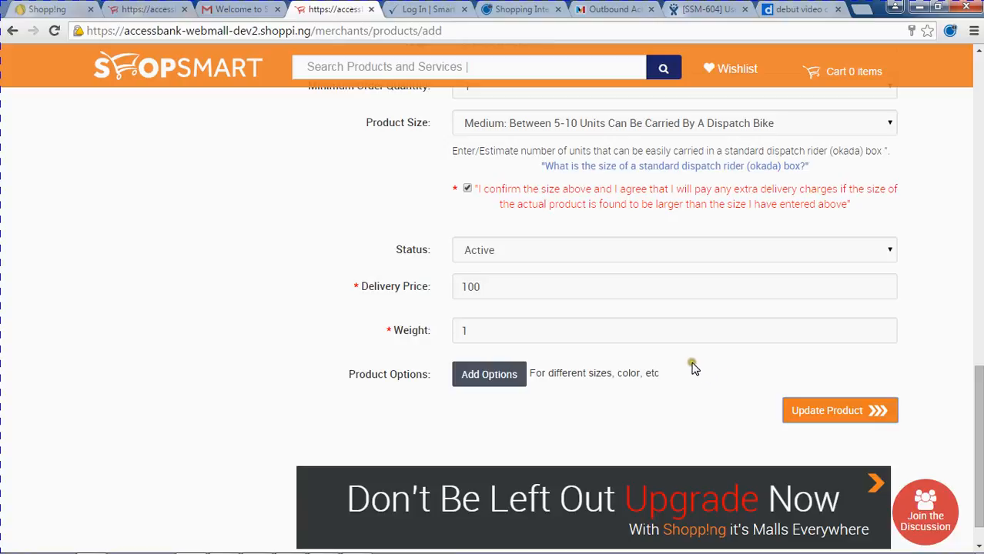
pyautogui.scroll(3, 639, 340)
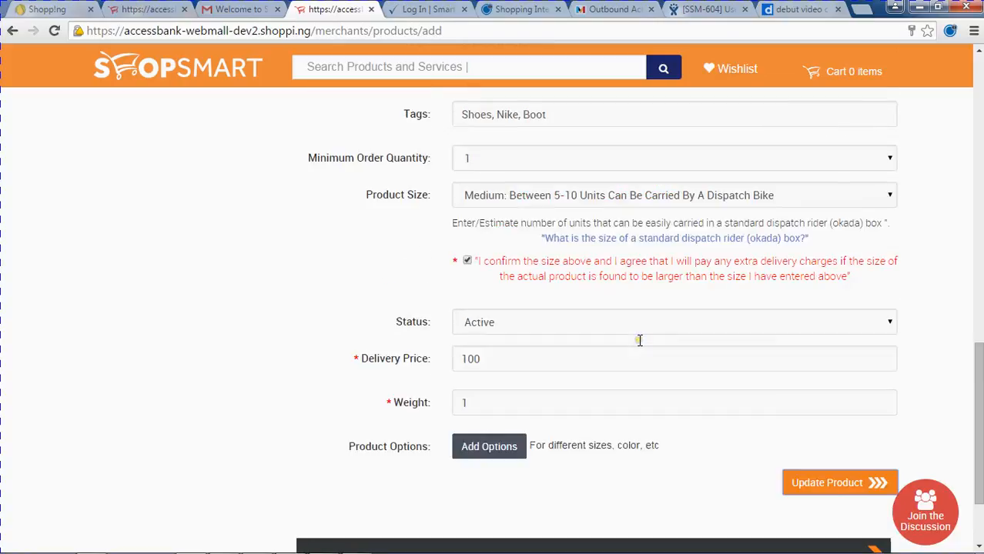
pyautogui.scroll(1, 639, 340)
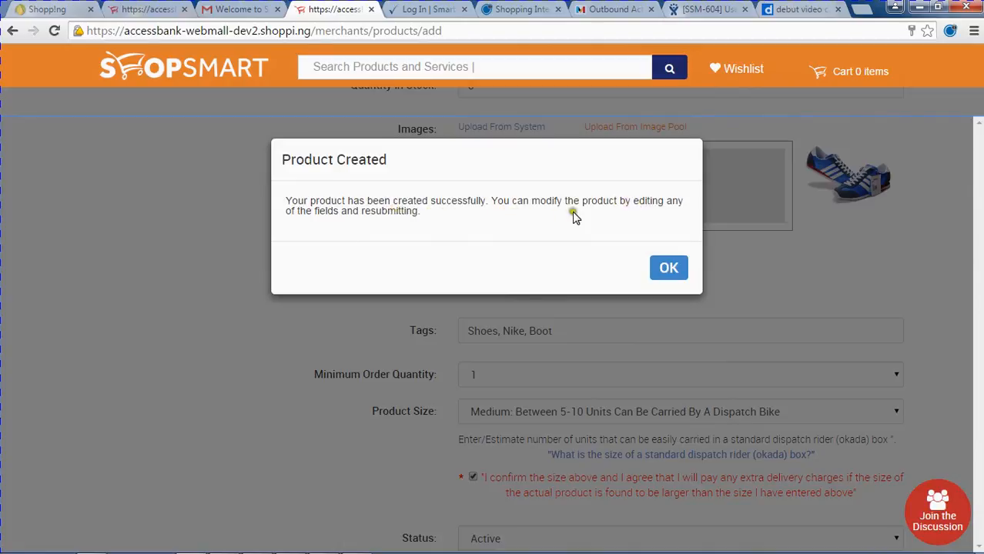
pyautogui.click(667, 270)
pyautogui.scroll(3, 411, 306)
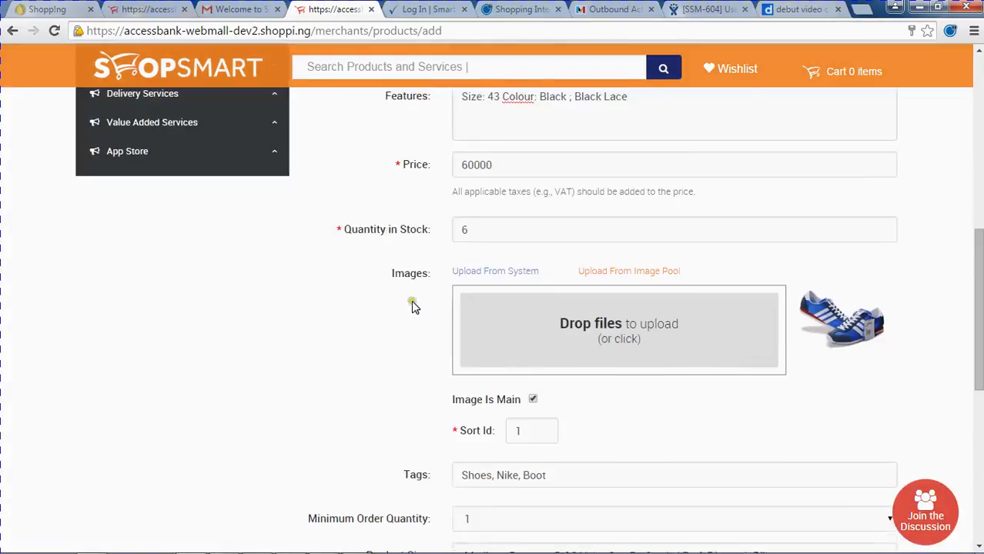
pyautogui.scroll(7, 409, 306)
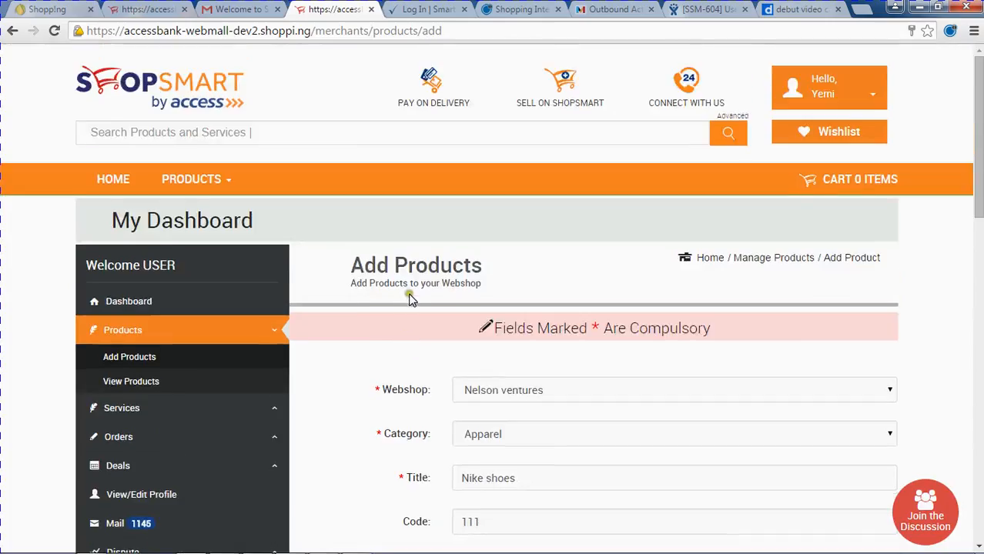